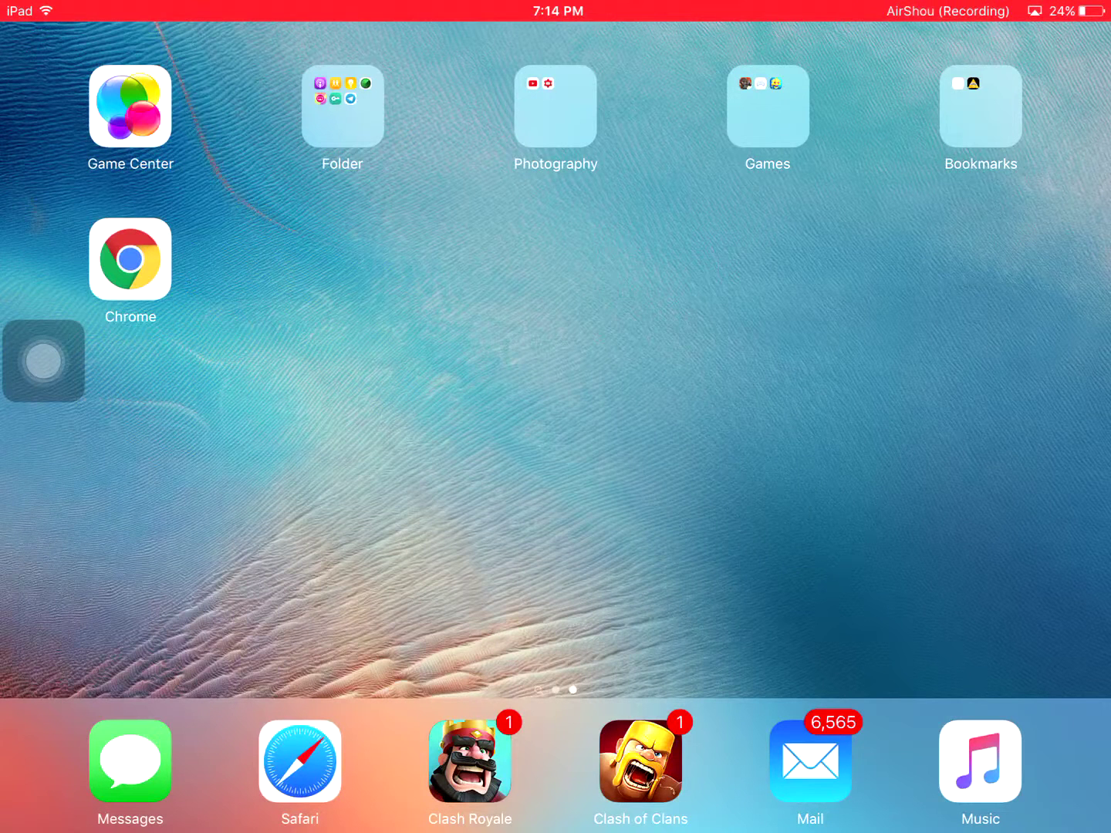
Open the home-screen folder and launch Cydia to its Home page
mouse_move(260, 434)
mouse_down()
mouse_move(782, 434)
mouse_move(260, 434)
mouse_up()
click(556, 106)
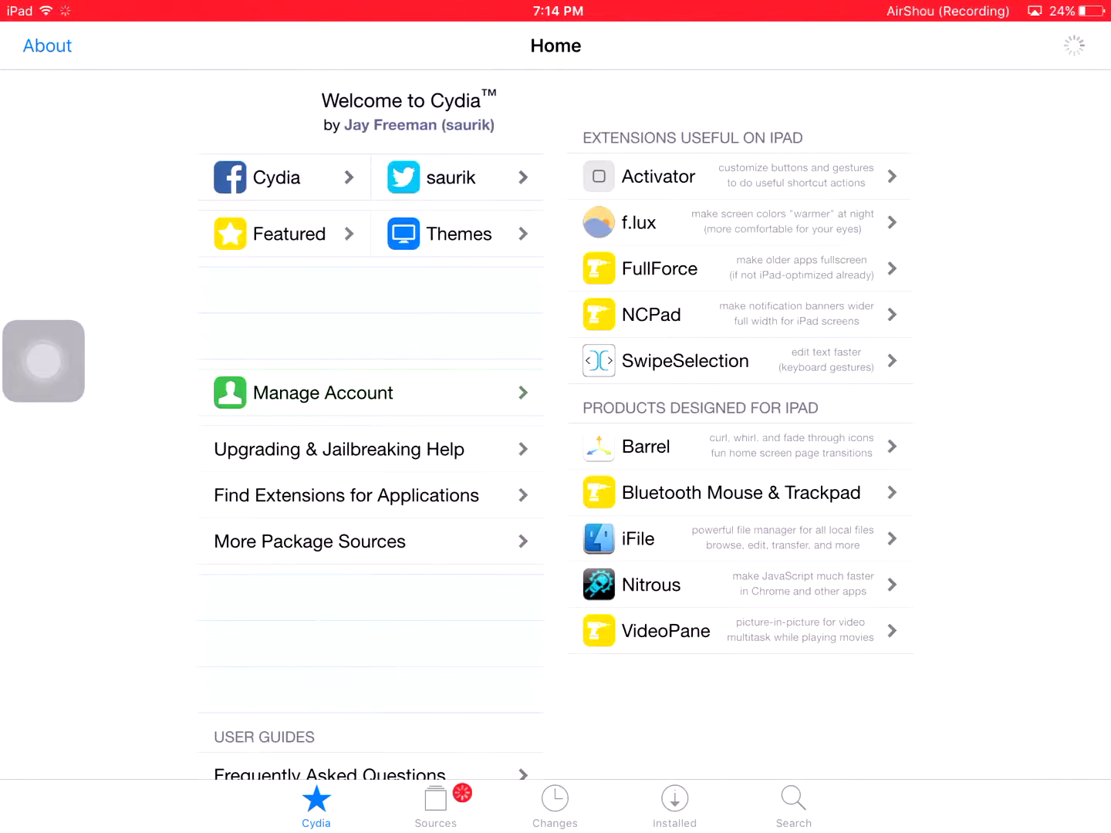
Search Cydia's packages for 'Game gem' to list the GameGem cheat engine
click(794, 806)
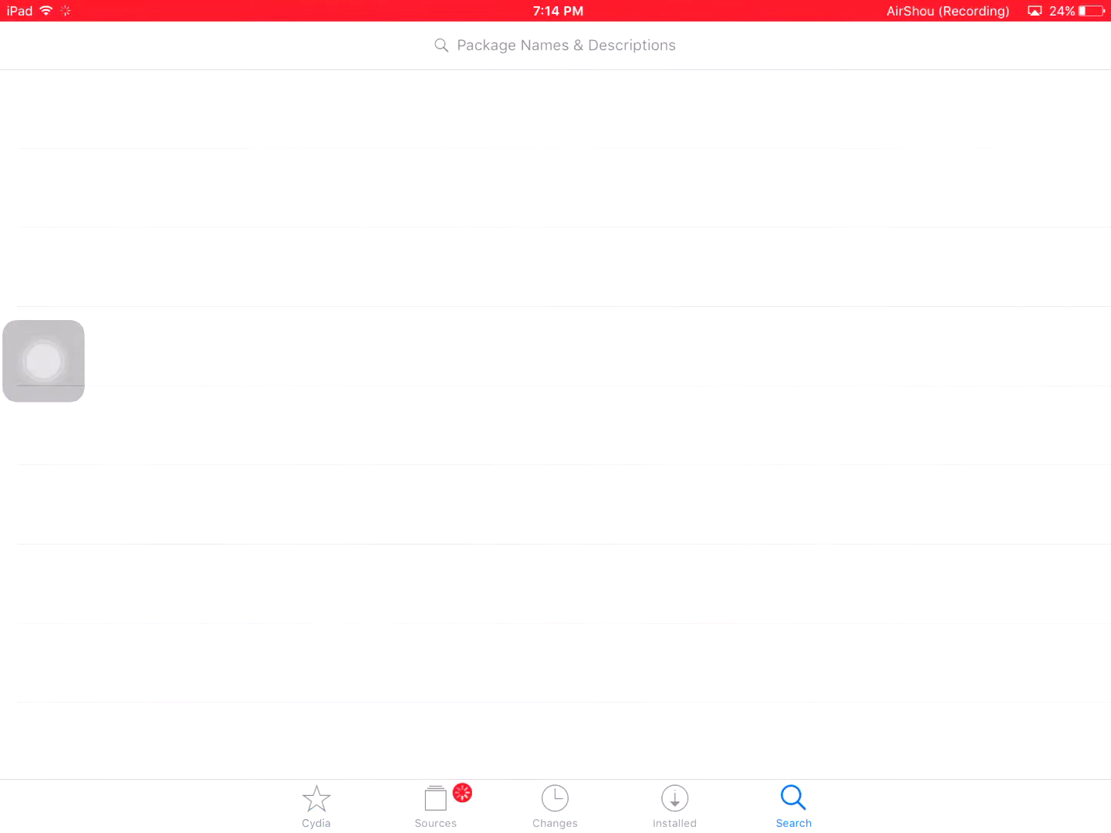
text(Ga)
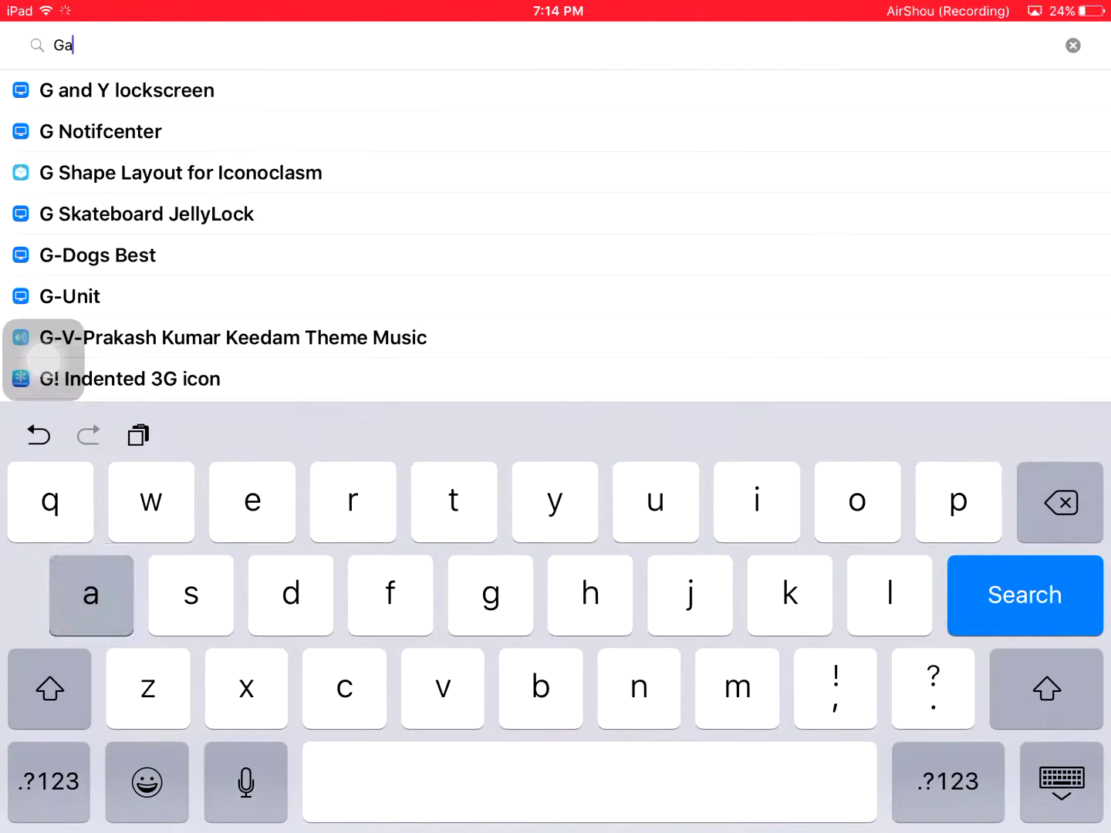
text(me)
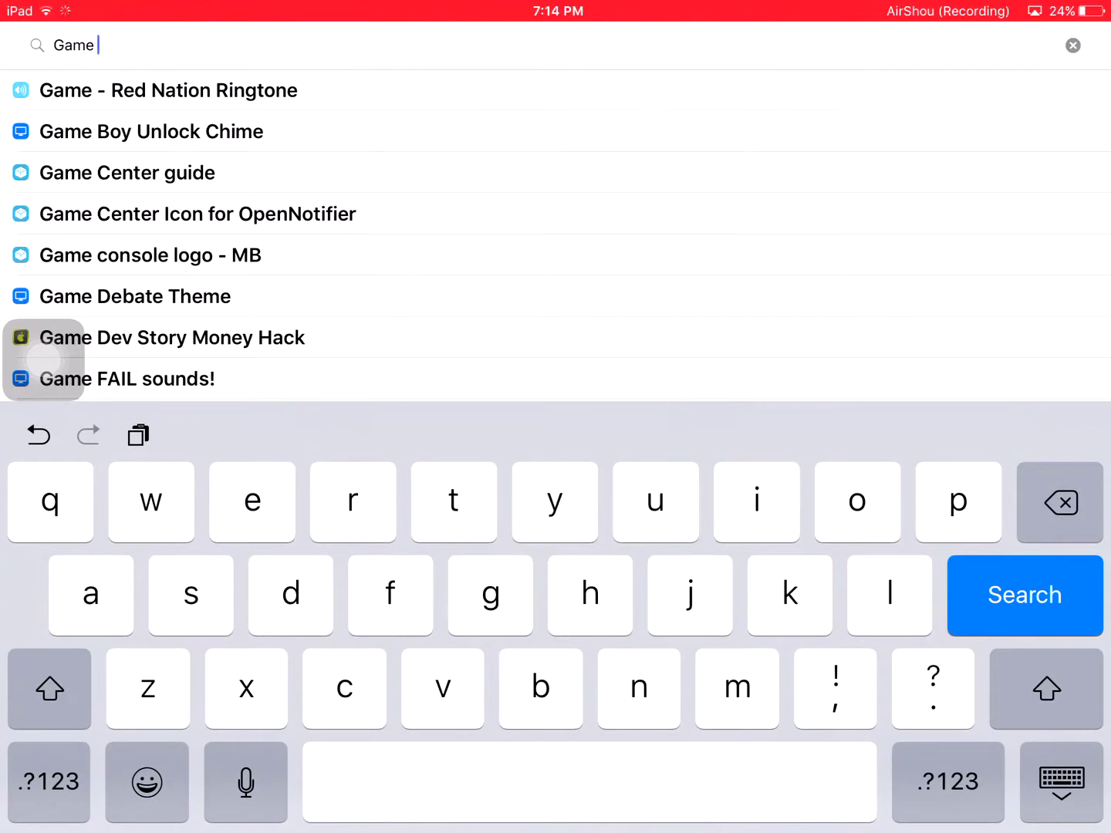
text( gem)
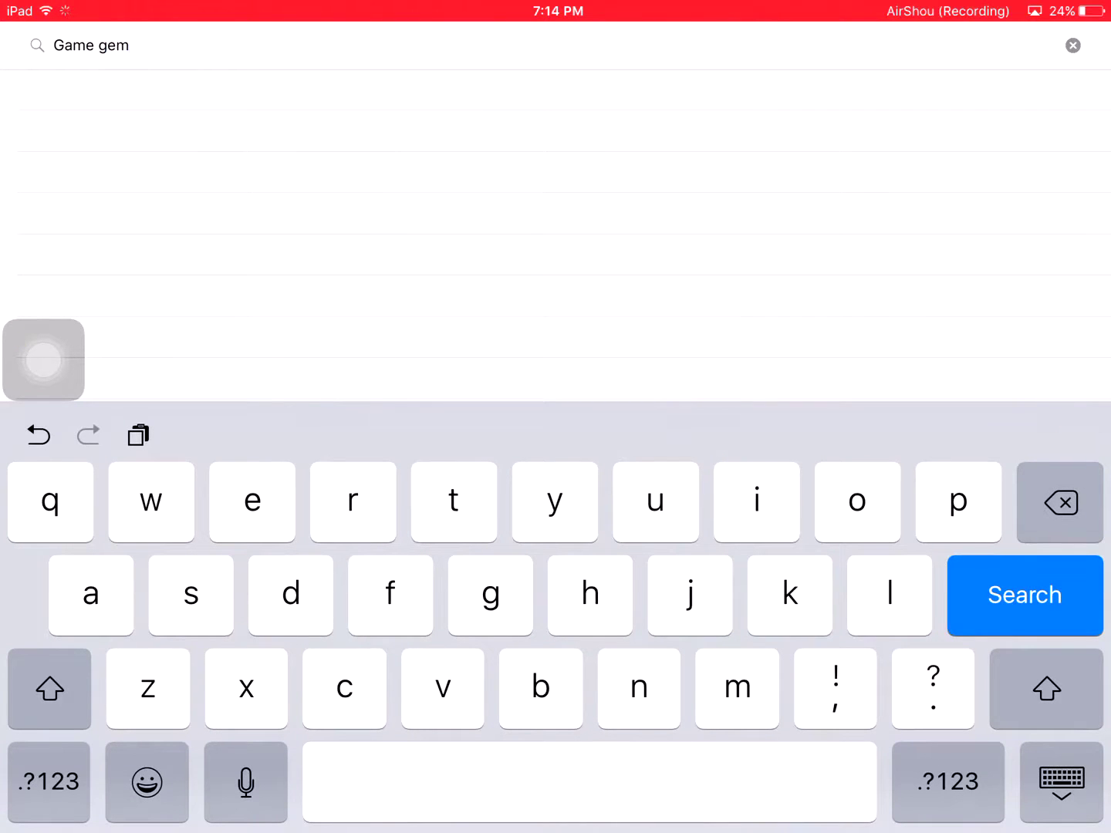
key(Return)
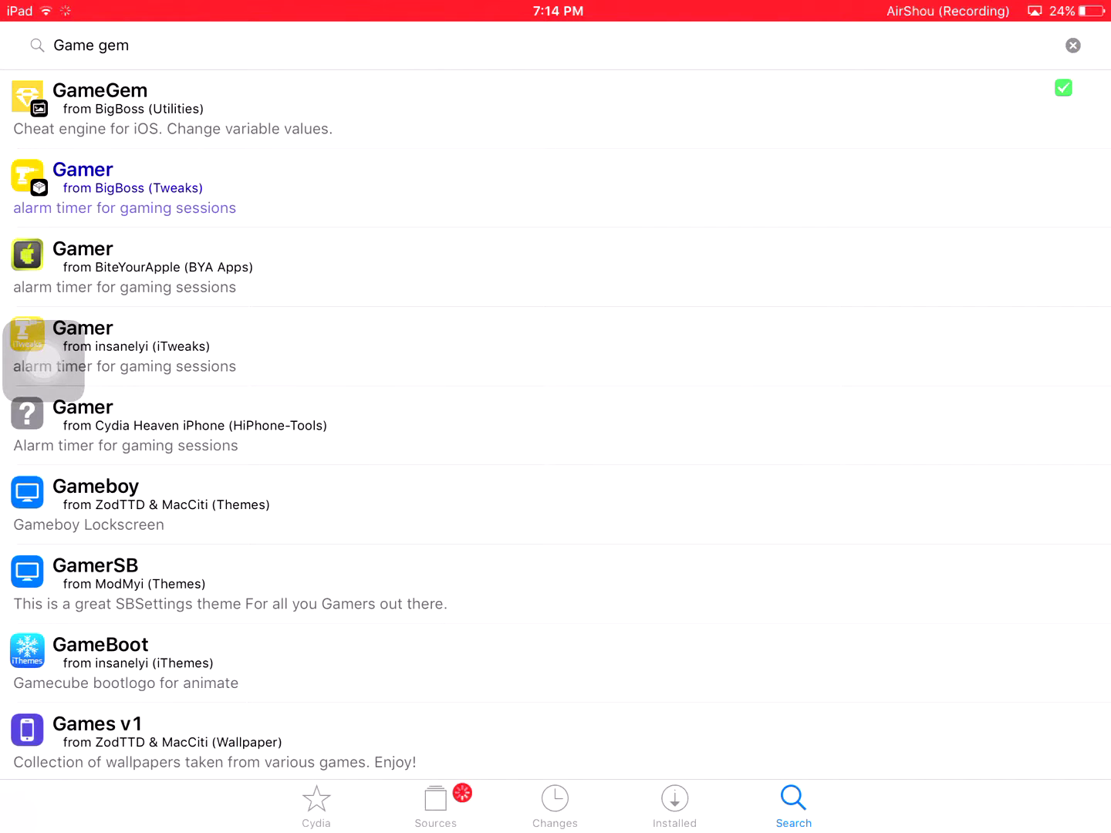
Open GameGem's details page (version 1.1) and reveal its Reinstall and Remove options
click(100, 109)
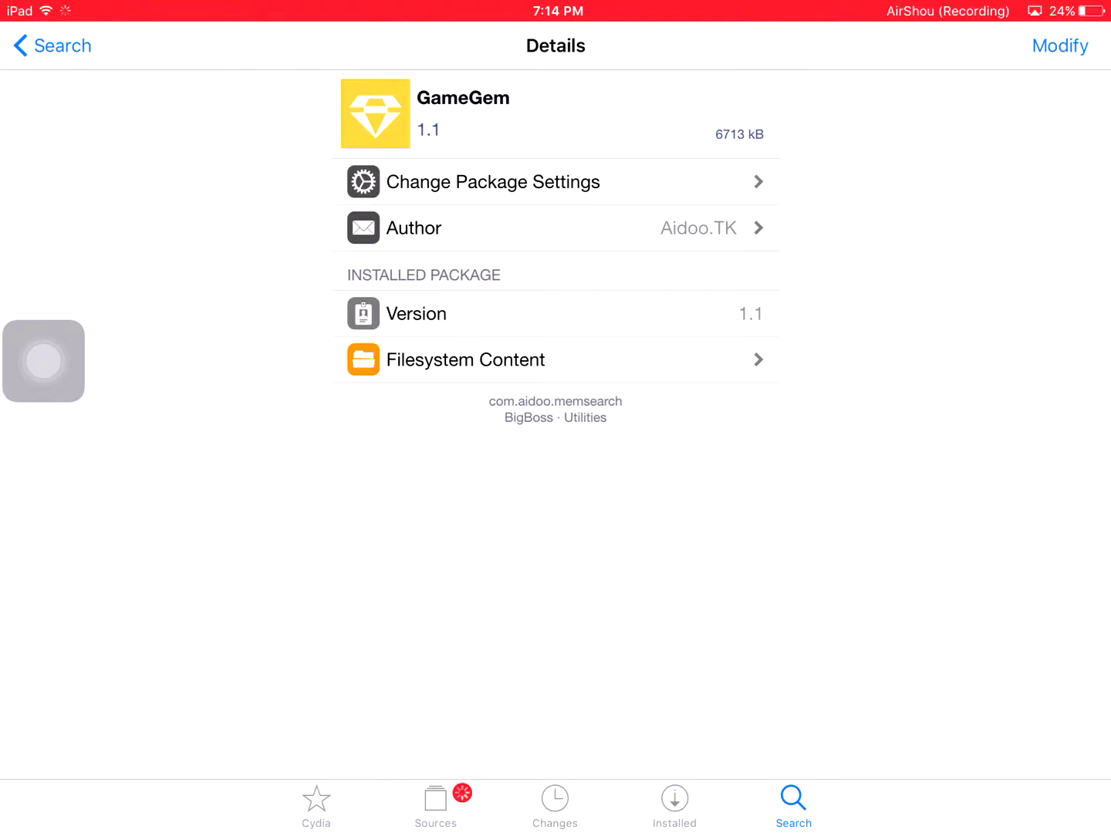
click(1060, 46)
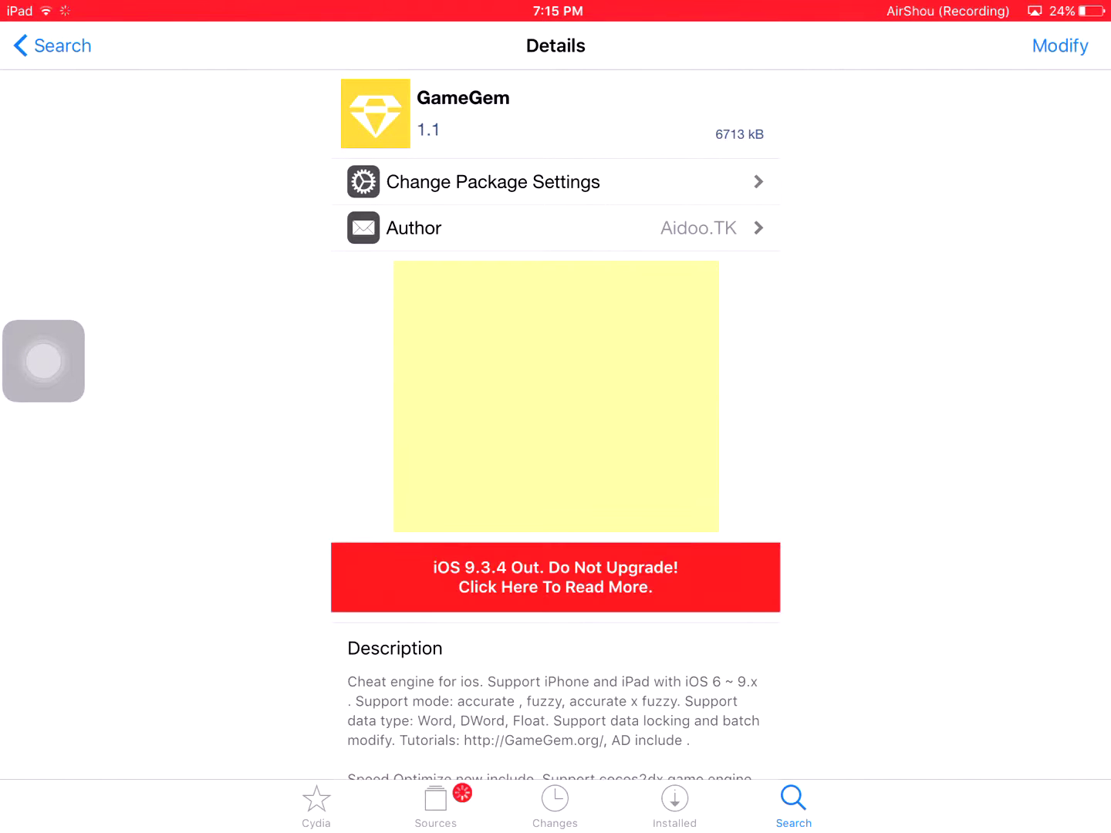
click(1059, 46)
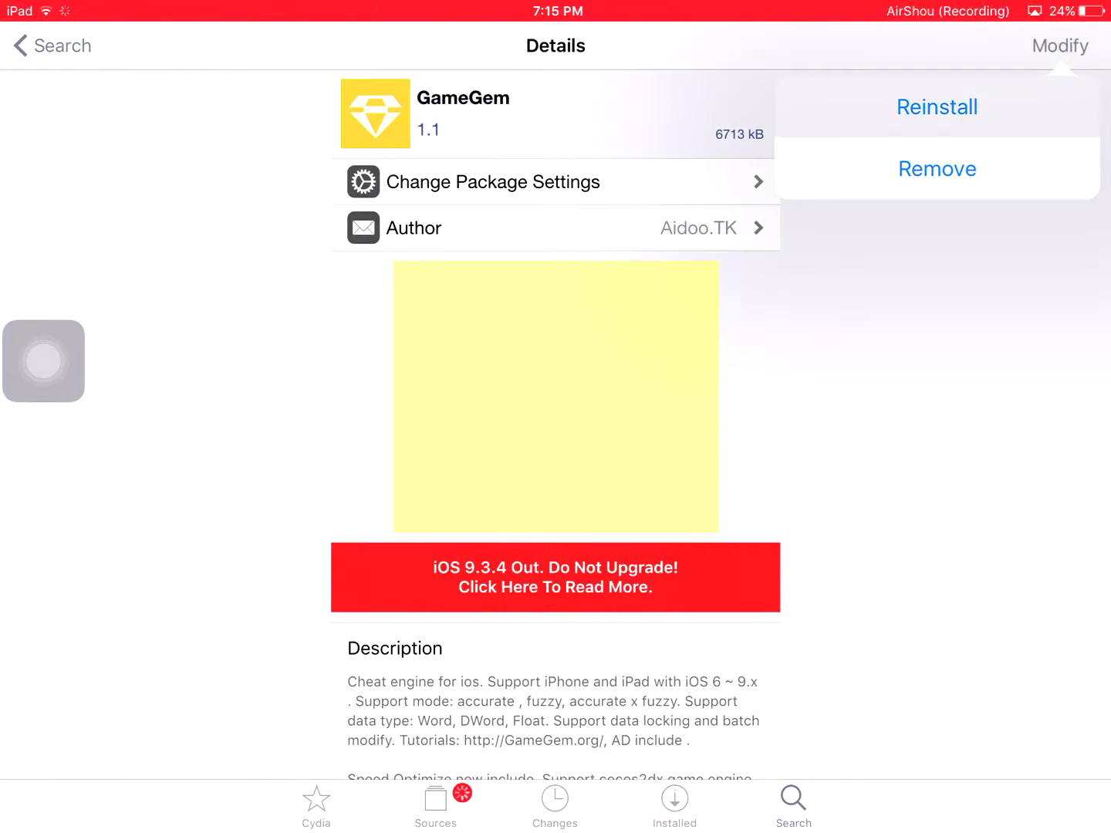
Choose Reinstall for GameGem and confirm it so the download begins
click(938, 107)
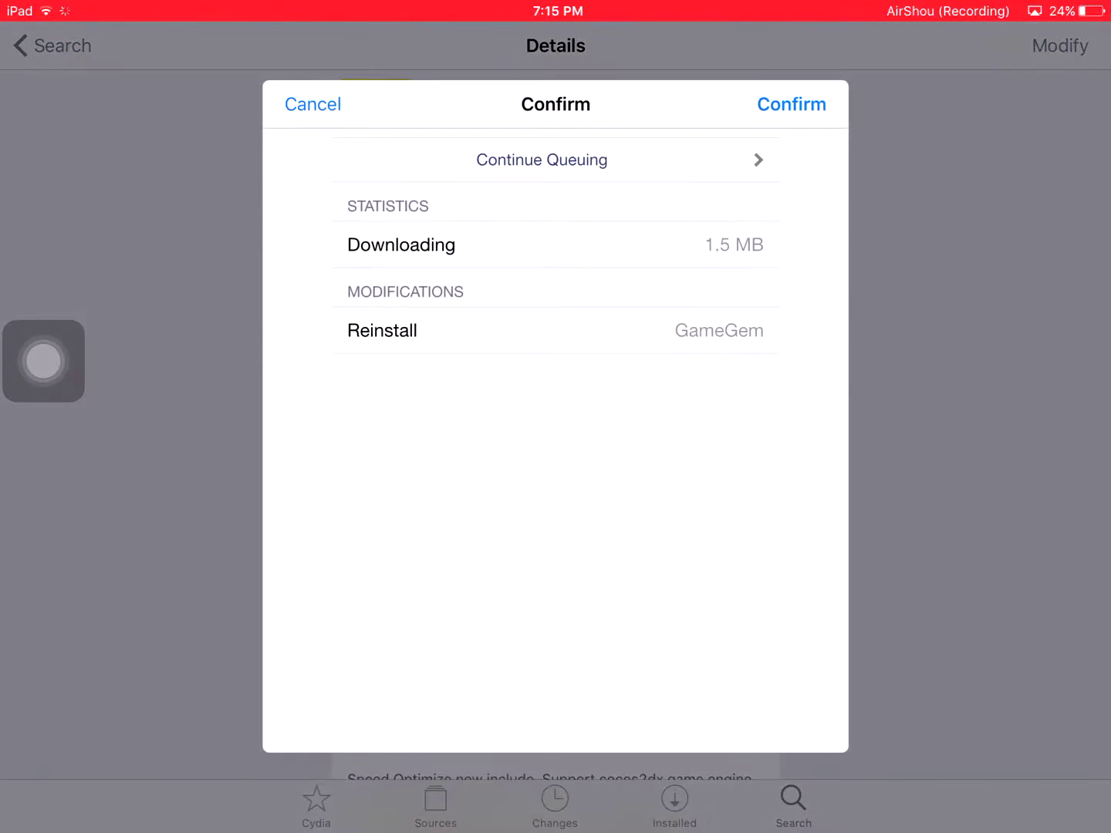
click(792, 104)
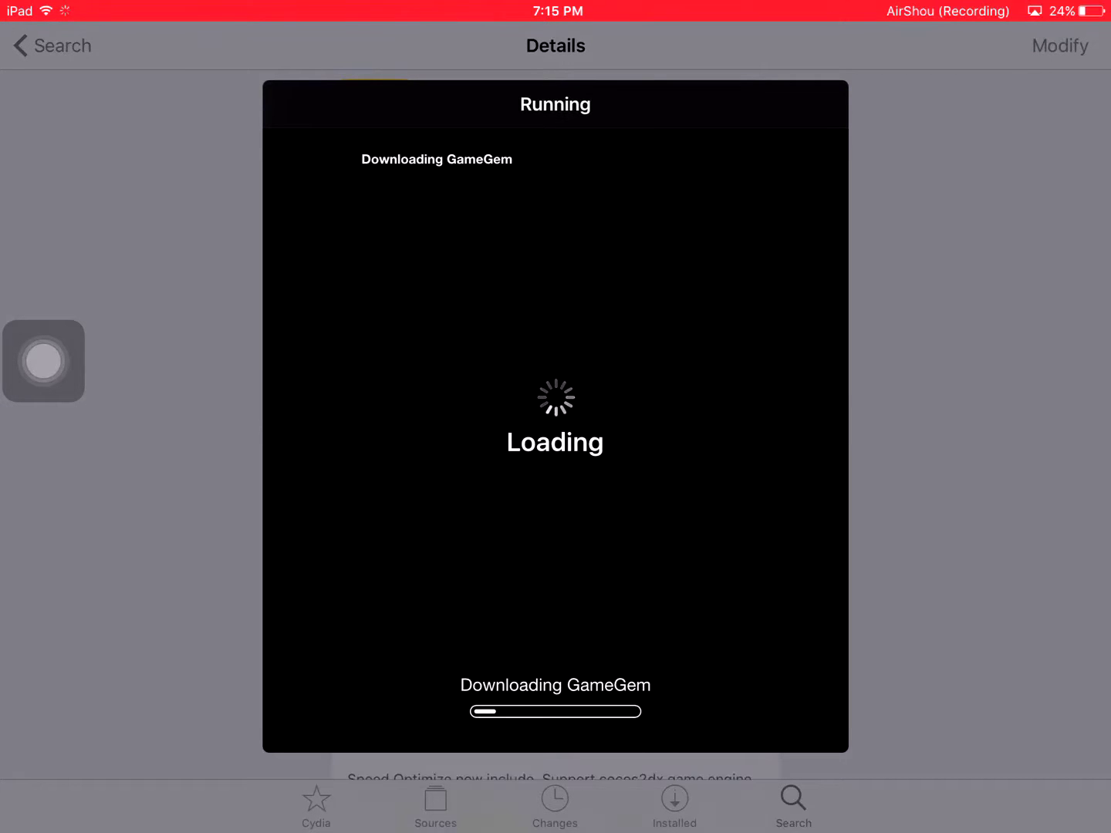
Return to the Home Screen and launch Game Gem from page 2 of 'Folder'
key(super)
key(super)
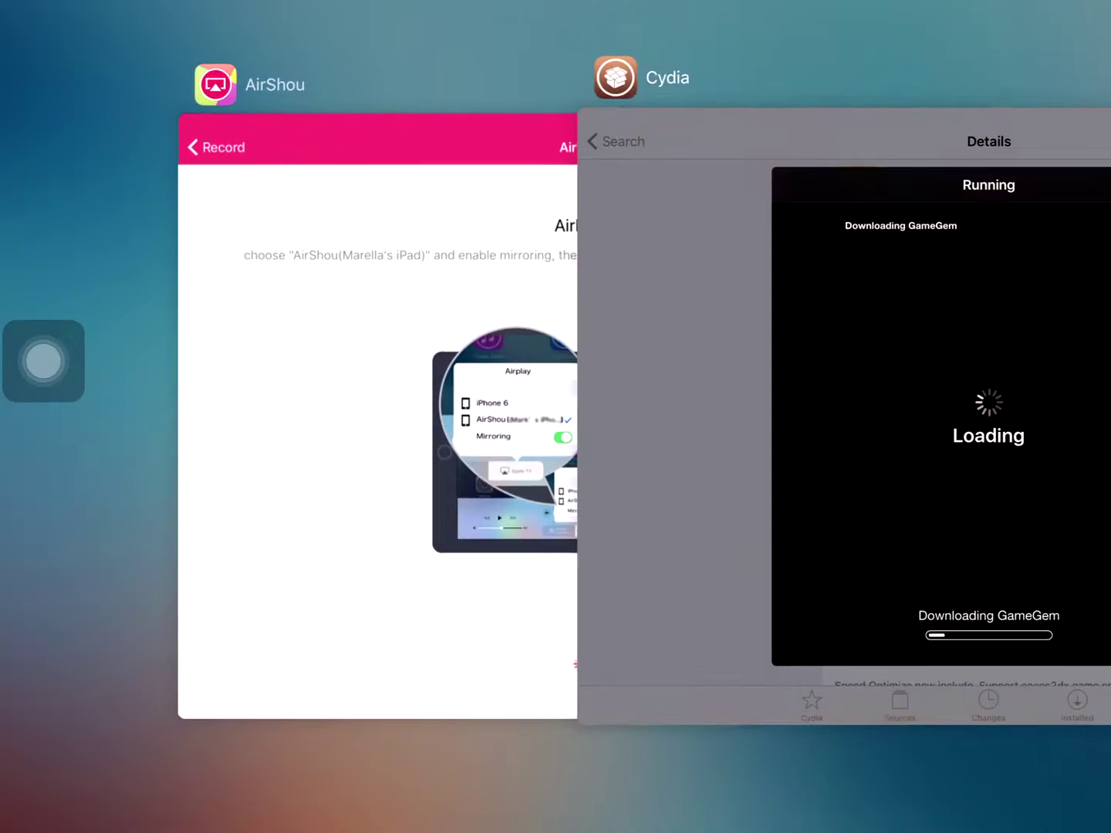
key(super)
key(super)
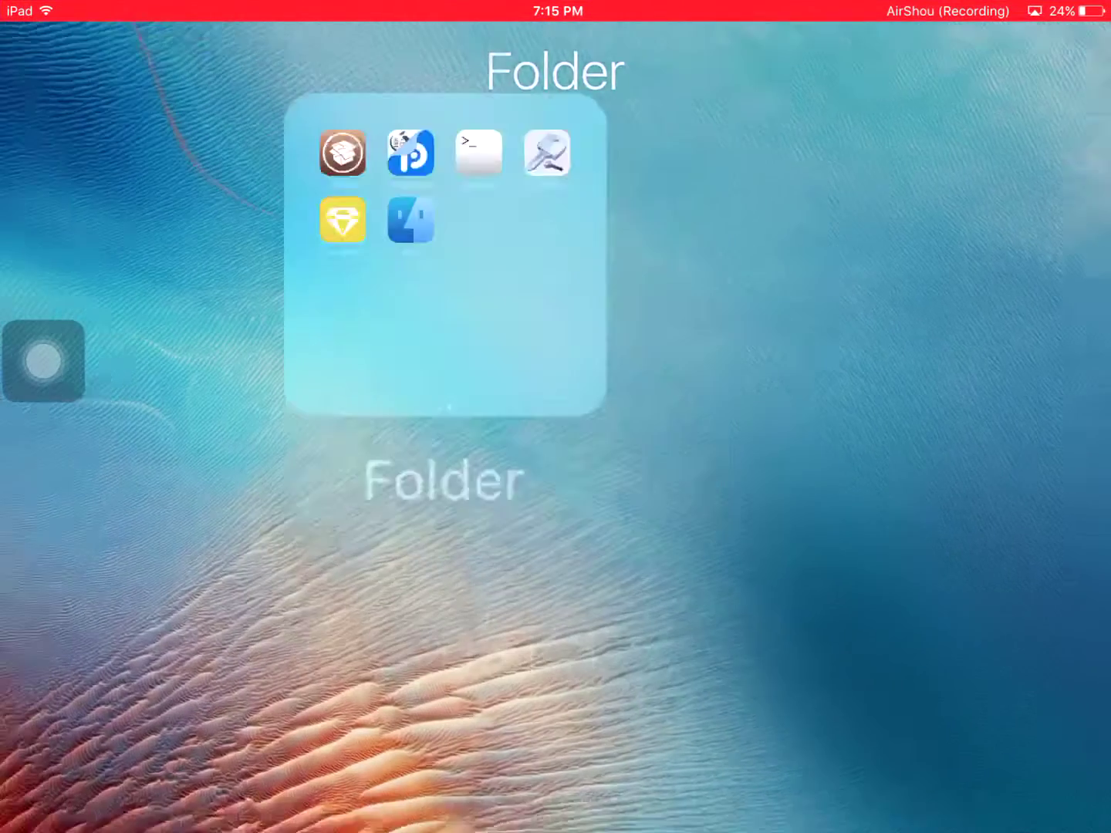
click(346, 106)
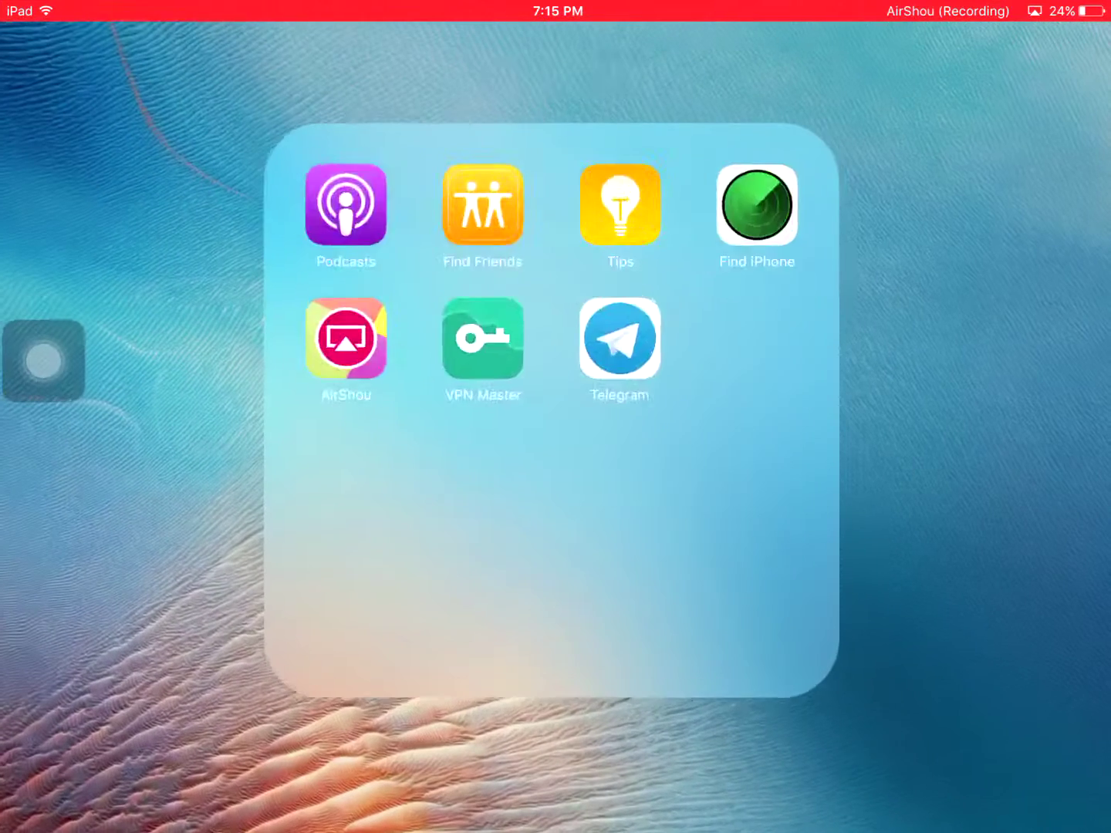
drag(694, 487, 348, 486)
click(332, 342)
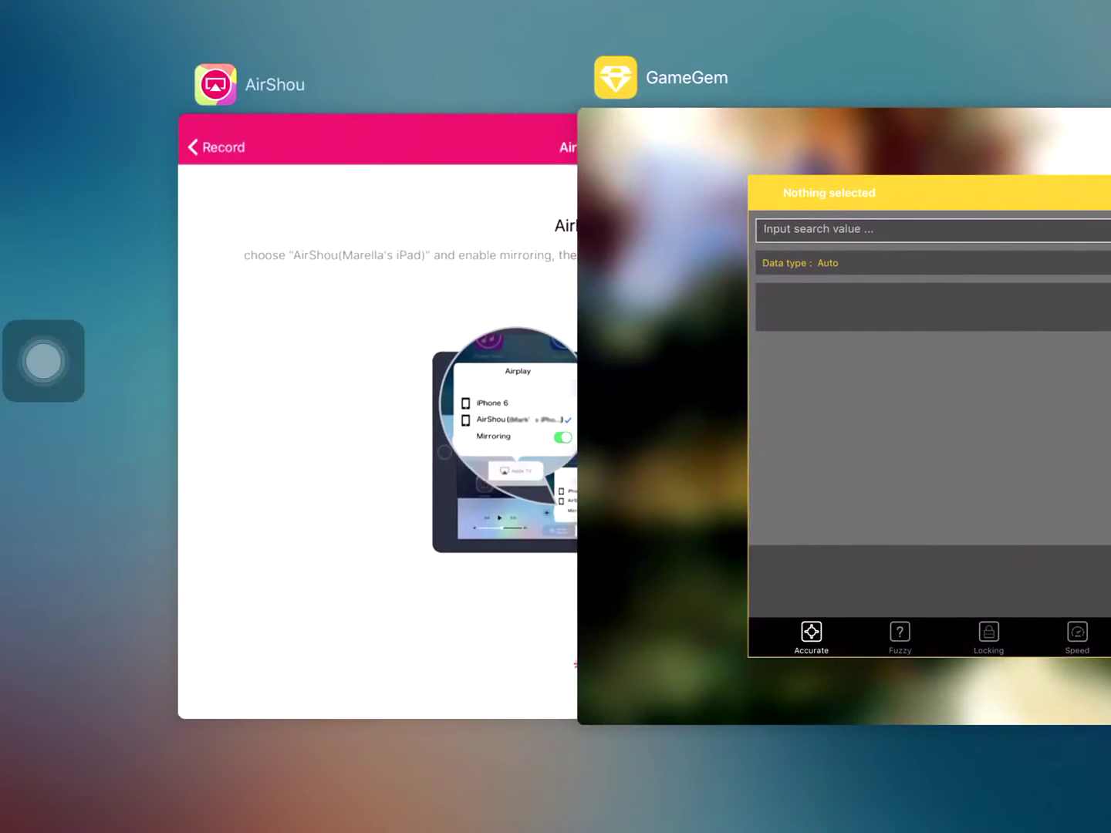
Bring GameGem full screen and check the target app list, leaving none selected
click(842, 417)
click(773, 115)
click(254, 117)
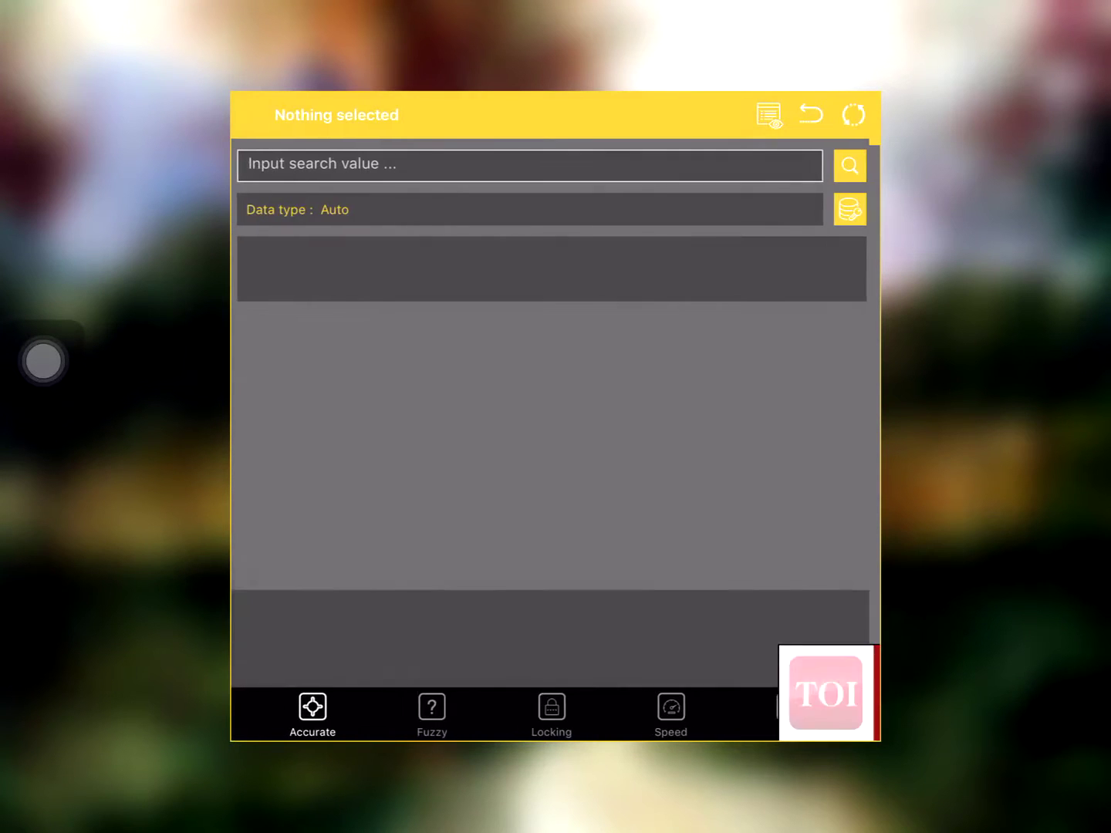
Review the data-type options, keeping Auto, and try Fuzzy before returning to Accurate mode
click(853, 210)
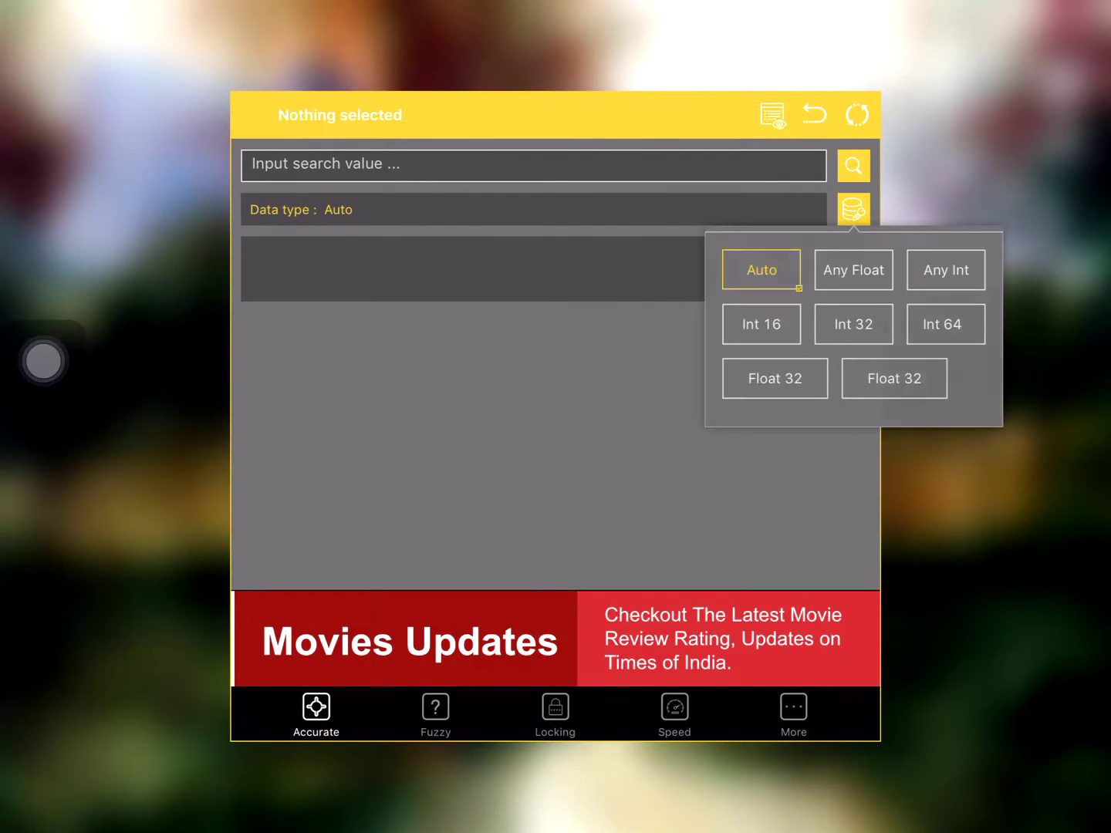
click(853, 209)
click(854, 209)
click(436, 707)
click(315, 707)
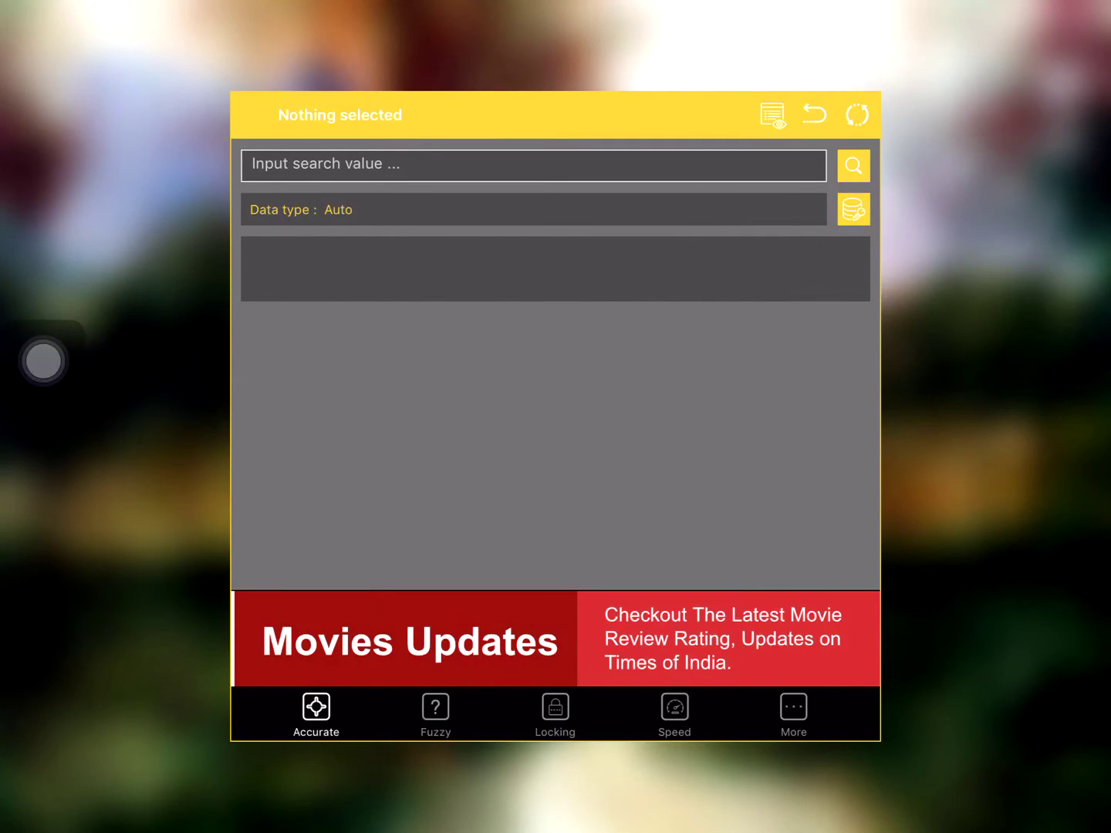